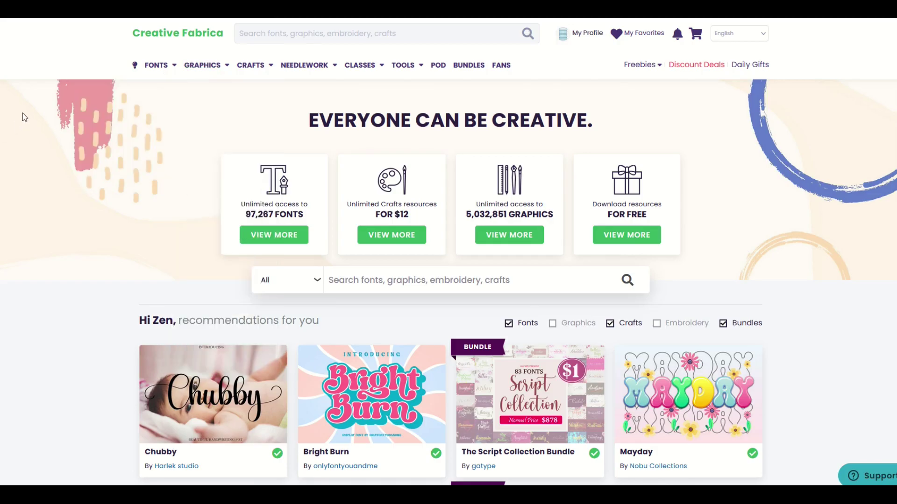
Step: Browse the Creative Fabrica homepage and bring up the TOOLS menu listing Shapecloud
{"action": "scroll", "coordinate": [112, 156], "scroll_direction": "down", "scroll_amount": 6}
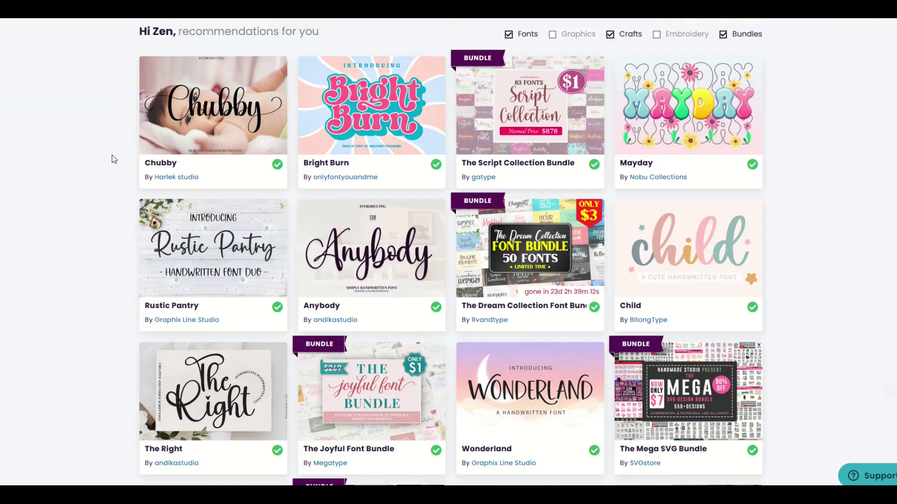
{"action": "scroll", "coordinate": [206, 214], "scroll_direction": "down", "scroll_amount": 2}
{"action": "scroll", "coordinate": [312, 213], "scroll_direction": "up", "scroll_amount": 9}
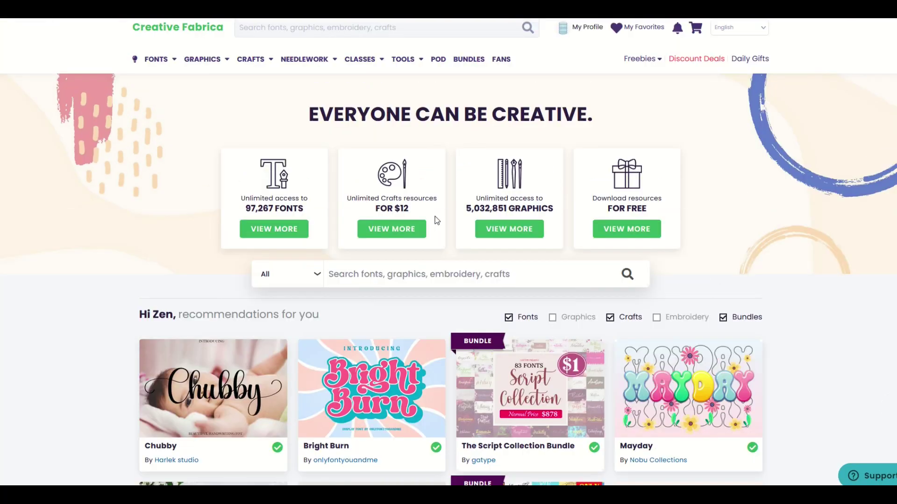
{"action": "mouse_move", "coordinate": [366, 61]}
{"action": "mouse_move", "coordinate": [401, 68]}
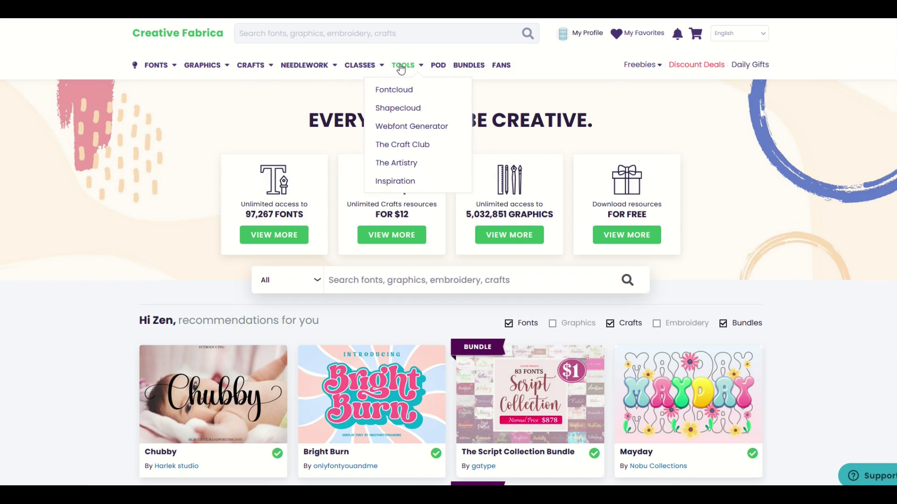
{"action": "left_click", "coordinate": [381, 111]}
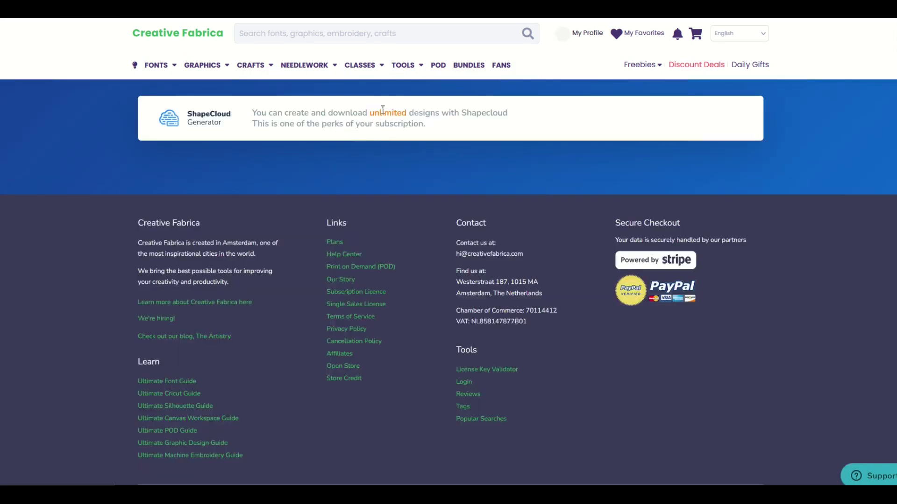
{"action": "scroll", "coordinate": [85, 133], "scroll_direction": "down", "scroll_amount": 1}
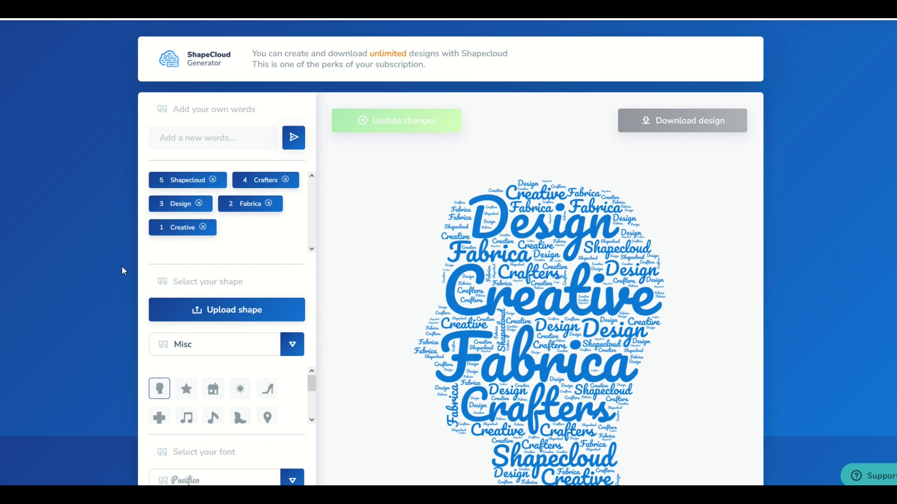
{"action": "scroll", "coordinate": [240, 211], "scroll_direction": "up", "scroll_amount": 1}
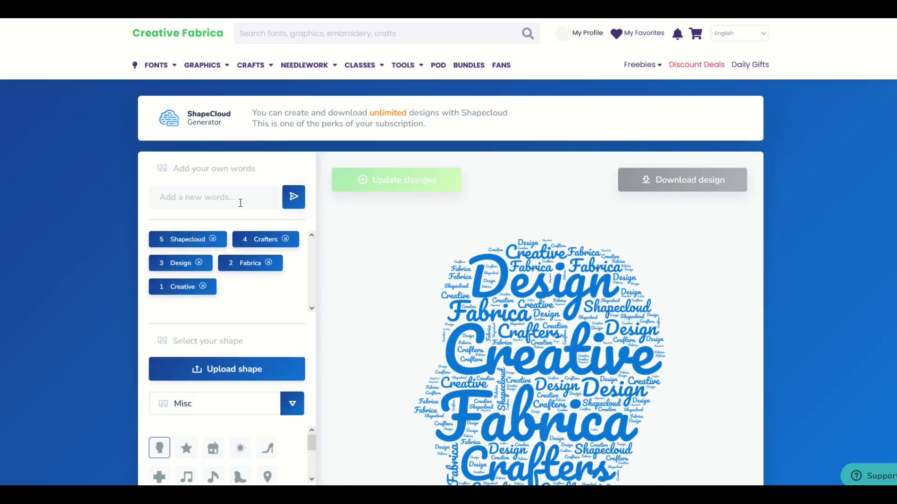
{"action": "scroll", "coordinate": [200, 208], "scroll_direction": "down", "scroll_amount": 3}
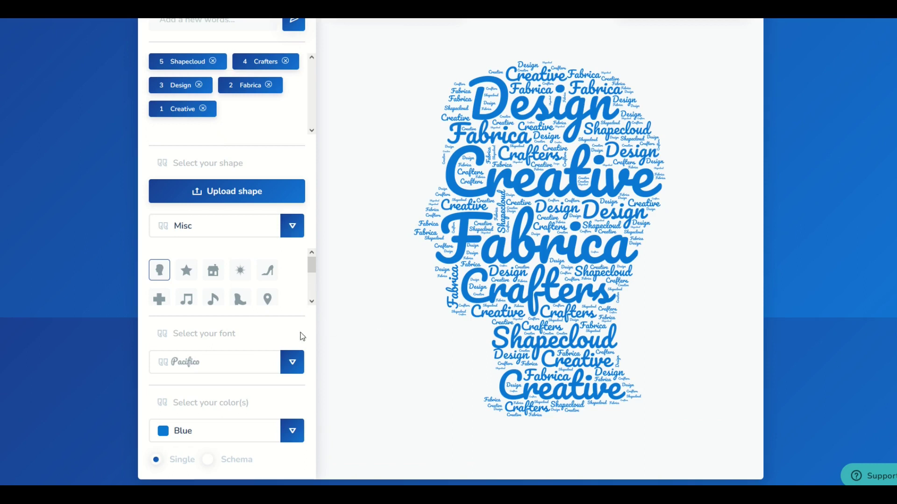
{"action": "scroll", "coordinate": [259, 385], "scroll_direction": "up", "scroll_amount": 4}
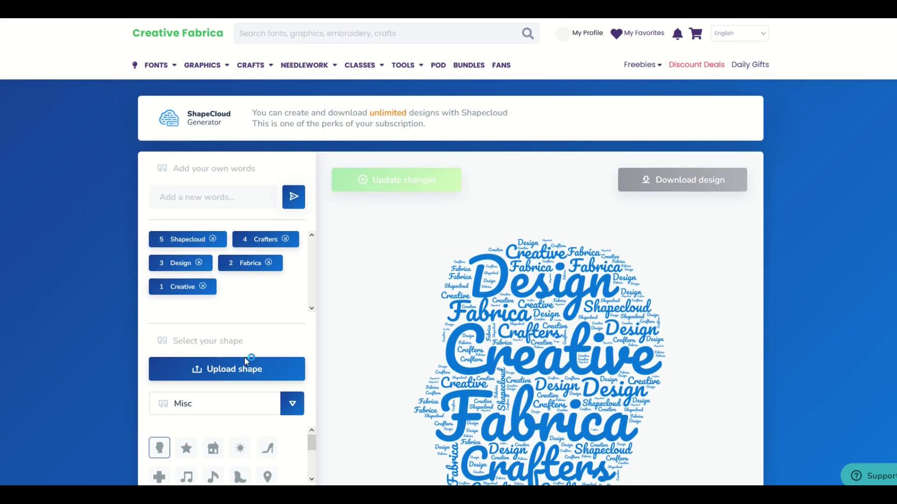
Step: Remove the five default words: Creative, Design, Shapecloud, Crafters and Fabrica
{"action": "left_click", "coordinate": [202, 288]}
{"action": "left_click", "coordinate": [199, 263]}
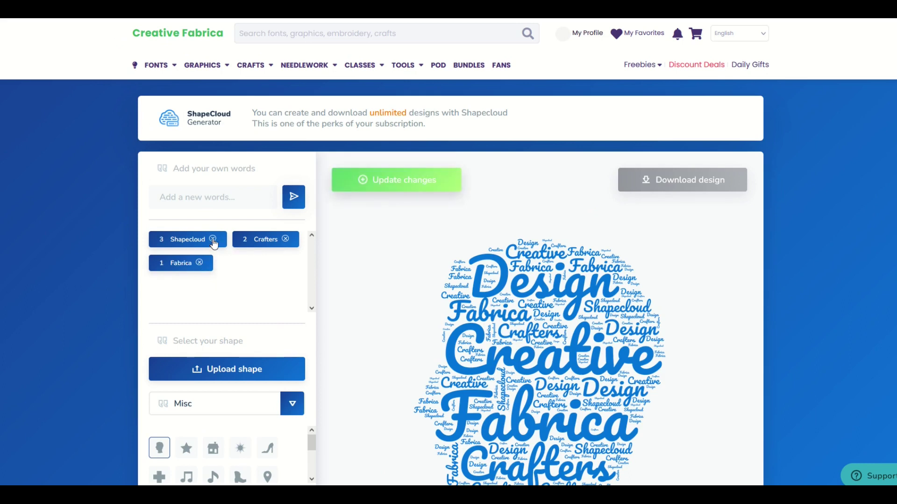
{"action": "left_click", "coordinate": [213, 239]}
{"action": "left_click", "coordinate": [202, 239]}
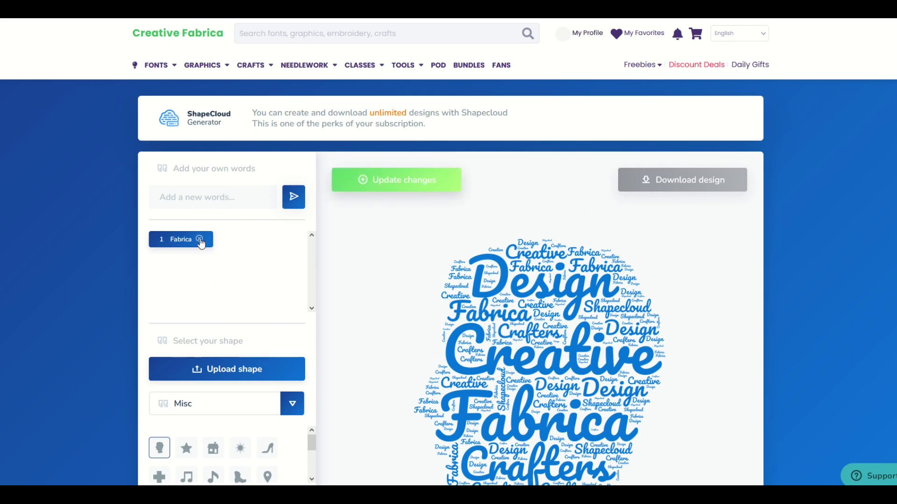
{"action": "left_click", "coordinate": [200, 240]}
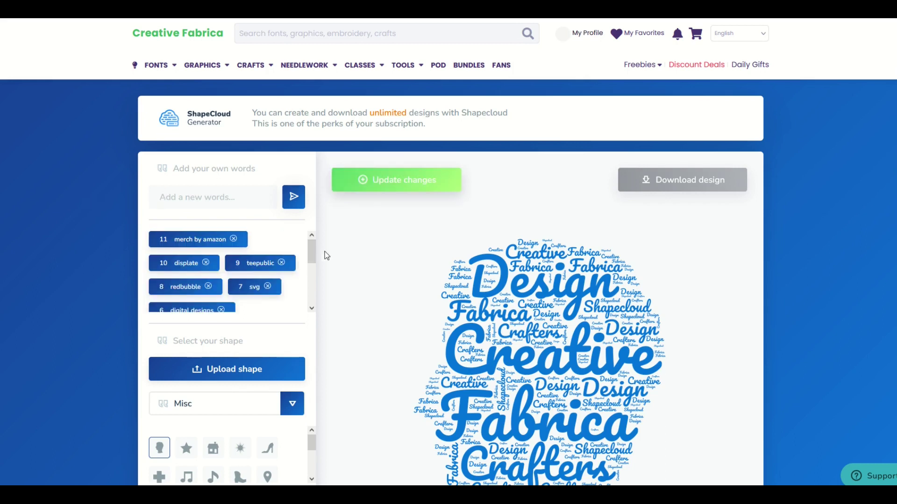
Step: Regenerate the head cloud with the custom words such as canada, svg and youtube
{"action": "mouse_move", "coordinate": [312, 263]}
{"action": "left_mouse_down"}
{"action": "mouse_move", "coordinate": [311, 295]}
{"action": "mouse_move", "coordinate": [307, 253]}
{"action": "left_mouse_up"}
{"action": "left_click", "coordinate": [386, 186]}
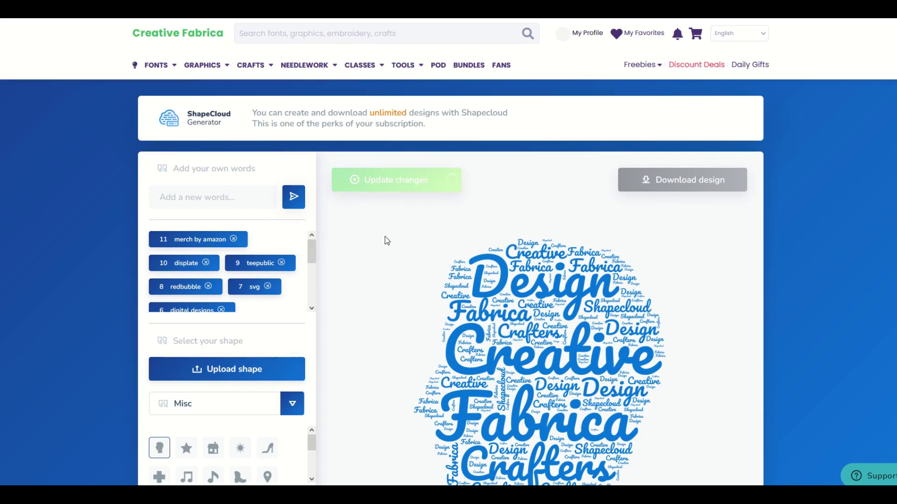
{"action": "scroll", "coordinate": [443, 304], "scroll_direction": "down", "scroll_amount": 3}
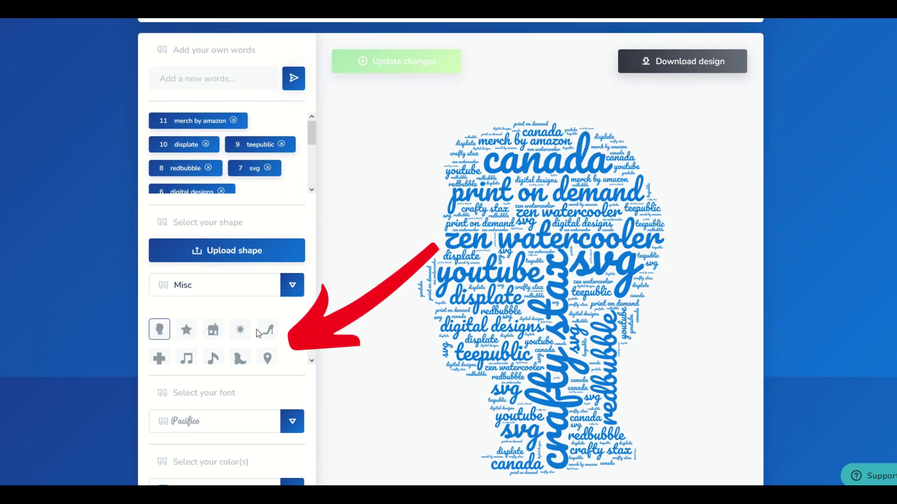
Step: Redraw the word cloud as a star, then as a house
{"action": "left_click", "coordinate": [187, 333]}
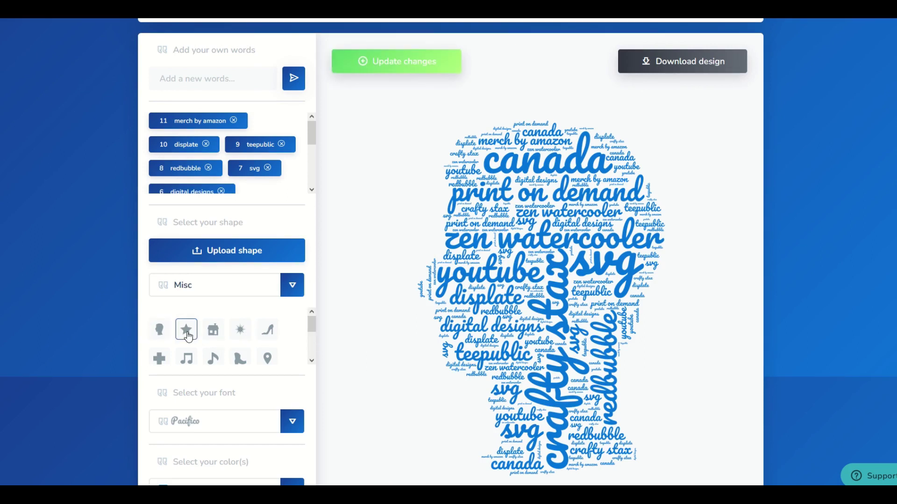
{"action": "left_click", "coordinate": [387, 63]}
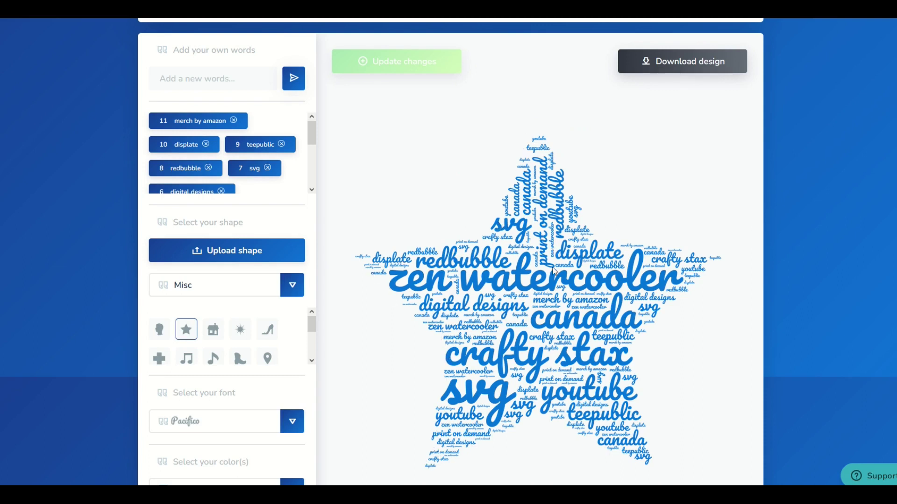
{"action": "left_click", "coordinate": [214, 329]}
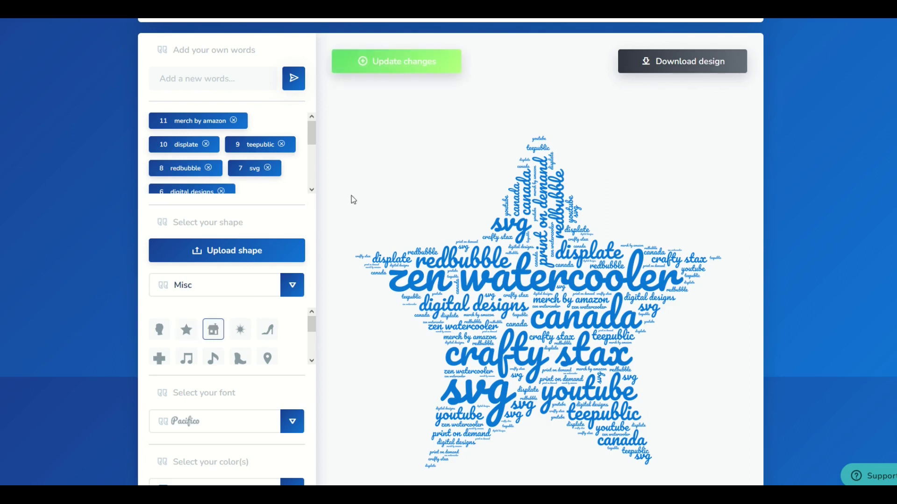
{"action": "left_click", "coordinate": [381, 69]}
Step: Switch the shape category to Wedding and redraw the cloud in a wedding shape
{"action": "scroll", "coordinate": [315, 331], "scroll_direction": "down", "scroll_amount": 1}
{"action": "scroll", "coordinate": [314, 330], "scroll_direction": "down", "scroll_amount": 5}
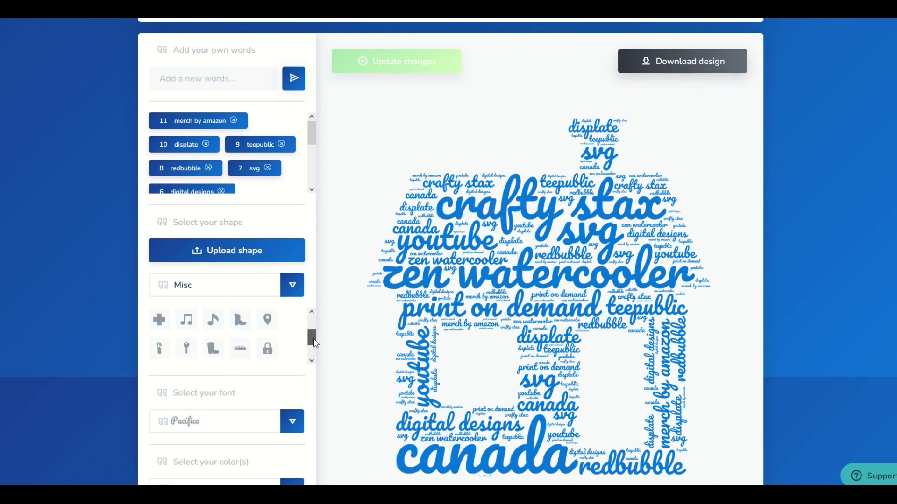
{"action": "left_click", "coordinate": [292, 285]}
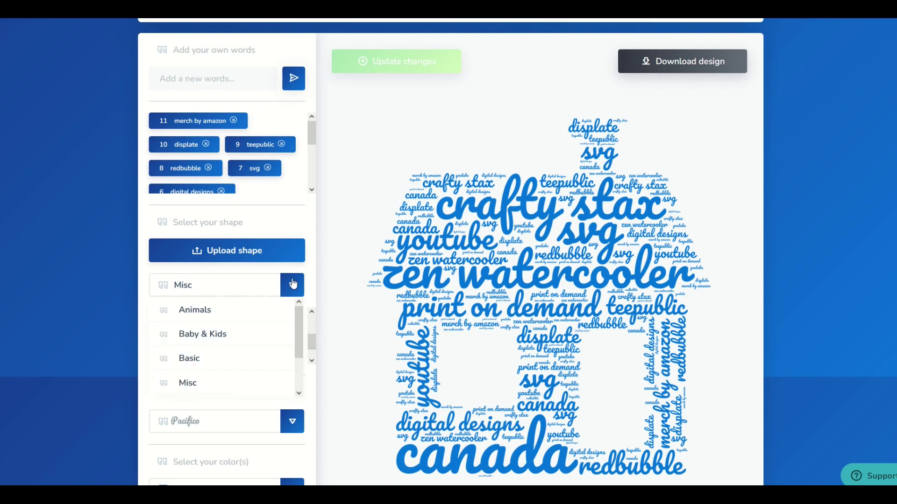
{"action": "scroll", "coordinate": [196, 316], "scroll_direction": "down", "scroll_amount": 2}
{"action": "left_click", "coordinate": [206, 382]}
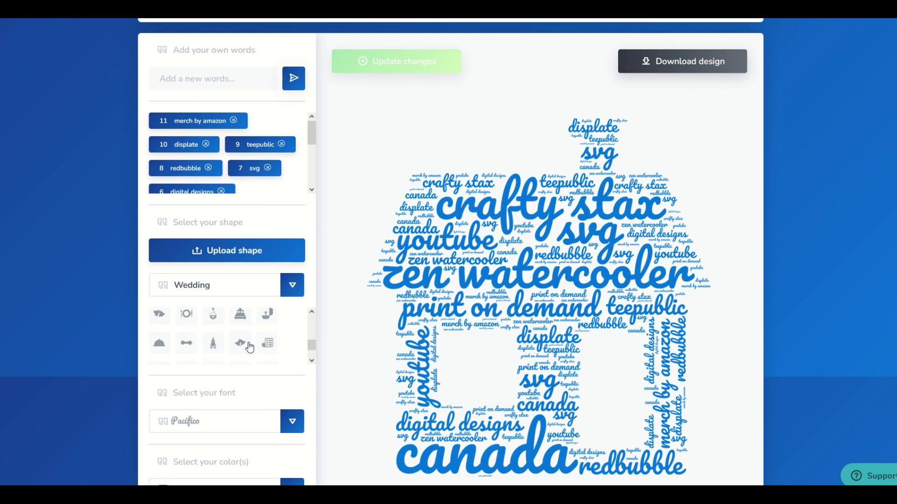
{"action": "left_click", "coordinate": [267, 314]}
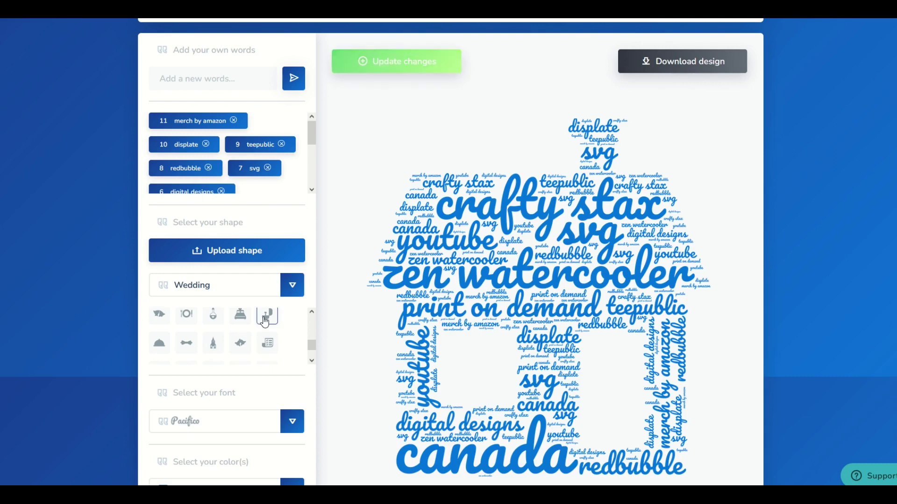
{"action": "left_click", "coordinate": [378, 70]}
Step: Change the font to Coda Caption and redraw the wedding-shaped cloud in it
{"action": "left_click_drag", "start_coordinate": [312, 346], "coordinate": [312, 333]}
{"action": "scroll", "coordinate": [376, 279], "scroll_direction": "down", "scroll_amount": 3}
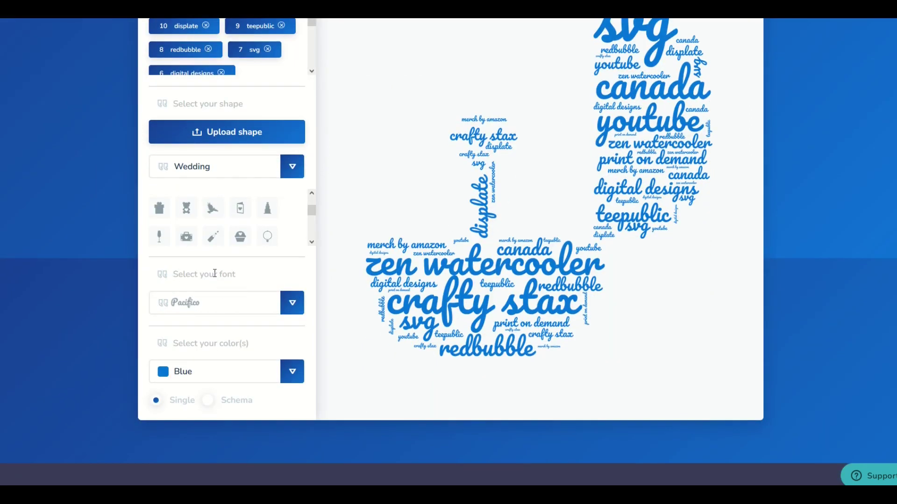
{"action": "left_click", "coordinate": [291, 304]}
{"action": "scroll", "coordinate": [189, 334], "scroll_direction": "down", "scroll_amount": 3}
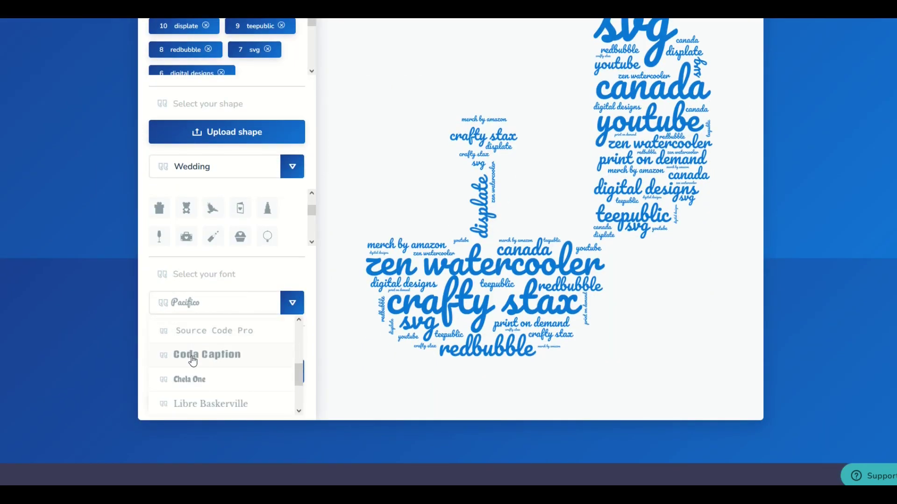
{"action": "left_click", "coordinate": [192, 354]}
{"action": "scroll", "coordinate": [314, 271], "scroll_direction": "up", "scroll_amount": 5}
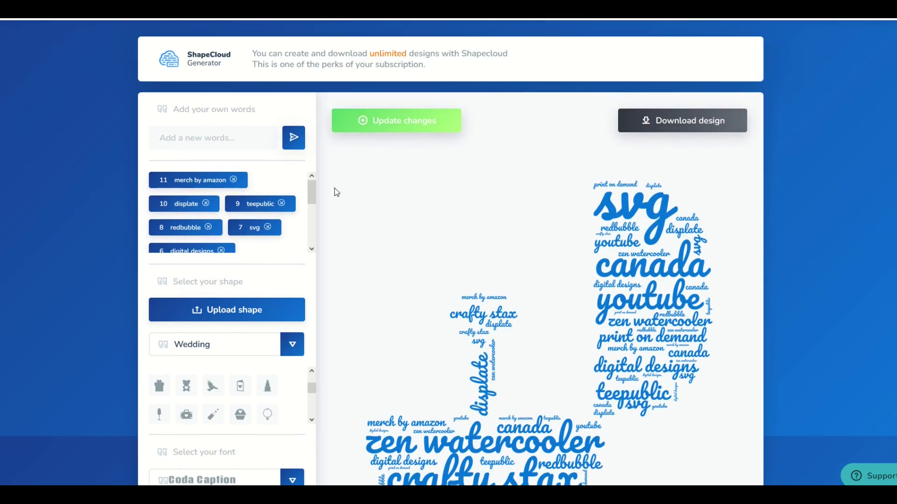
{"action": "left_click", "coordinate": [373, 127]}
{"action": "scroll", "coordinate": [422, 191], "scroll_direction": "down", "scroll_amount": 1}
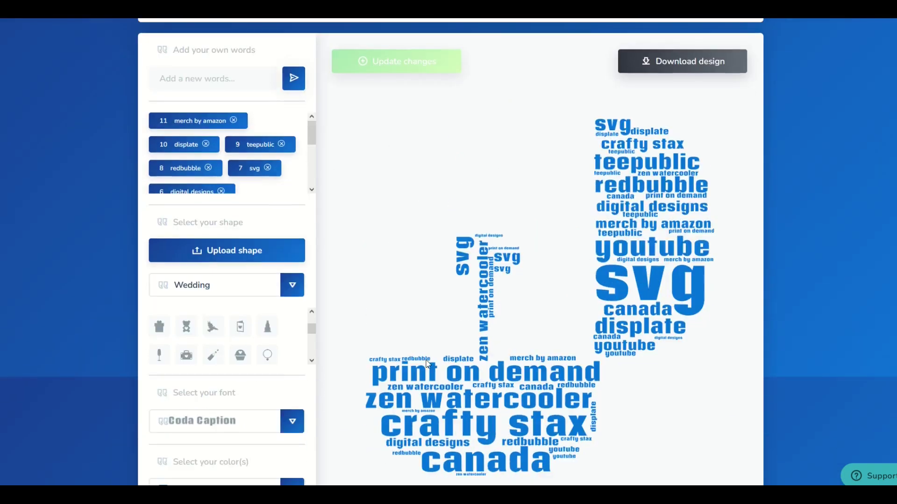
{"action": "scroll", "coordinate": [438, 300], "scroll_direction": "down", "scroll_amount": 1}
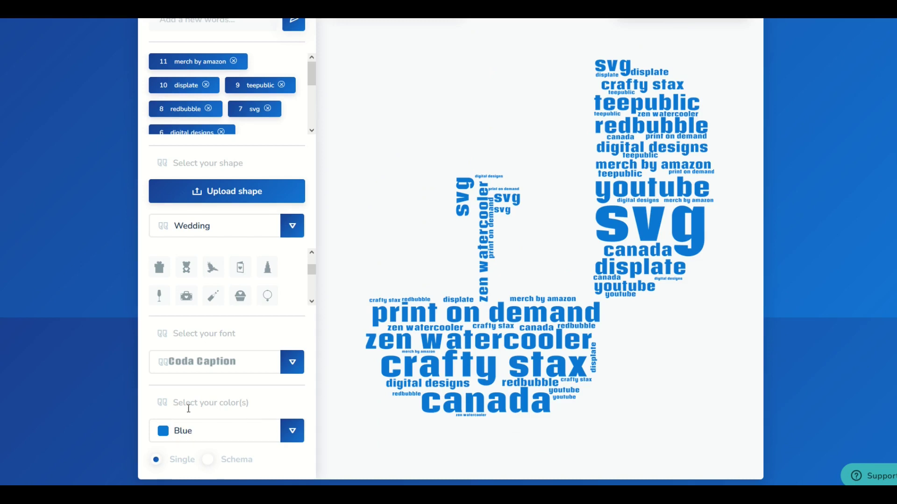
Step: Colour the words Teal and redraw the cloud in the flying-bird shape
{"action": "left_click", "coordinate": [299, 443]}
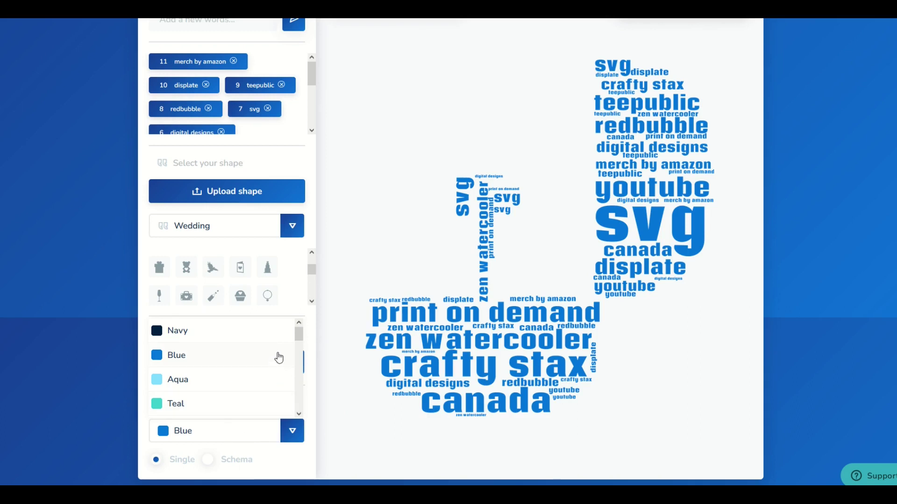
{"action": "left_click", "coordinate": [175, 405]}
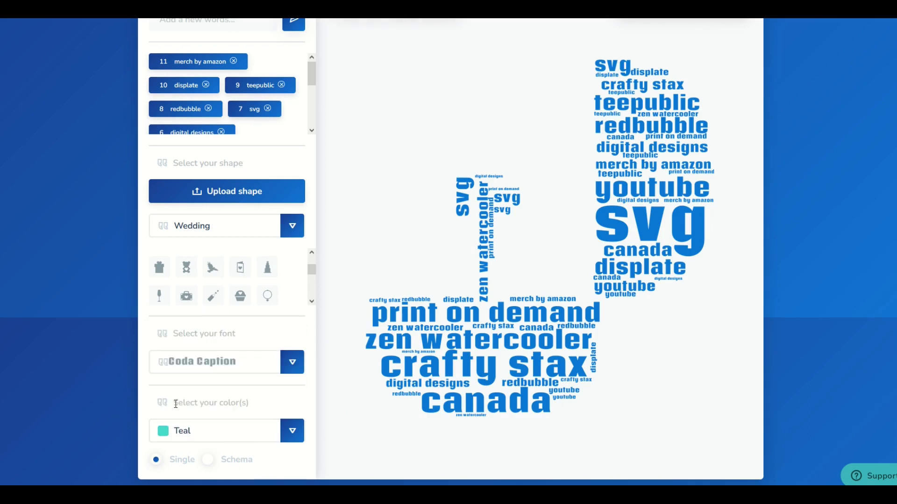
{"action": "left_click", "coordinate": [213, 271]}
{"action": "scroll", "coordinate": [327, 263], "scroll_direction": "up", "scroll_amount": 3}
{"action": "left_click", "coordinate": [397, 130]}
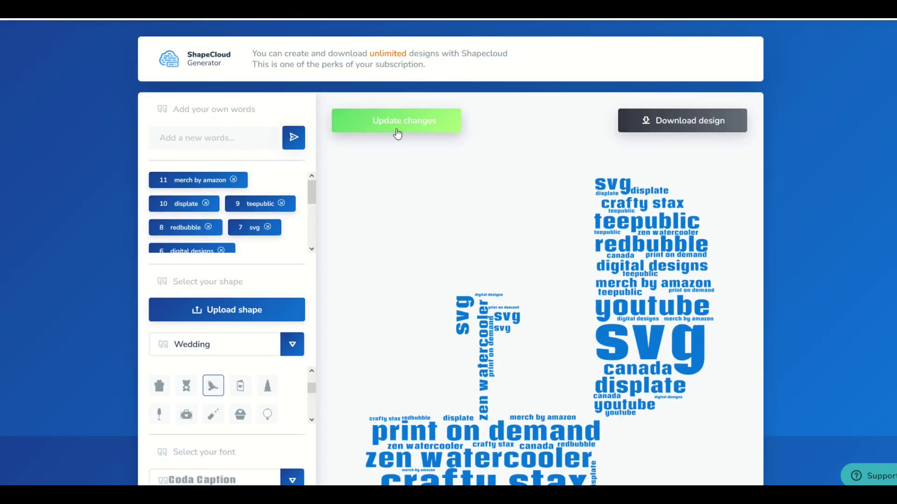
{"action": "scroll", "coordinate": [464, 214], "scroll_direction": "down", "scroll_amount": 3}
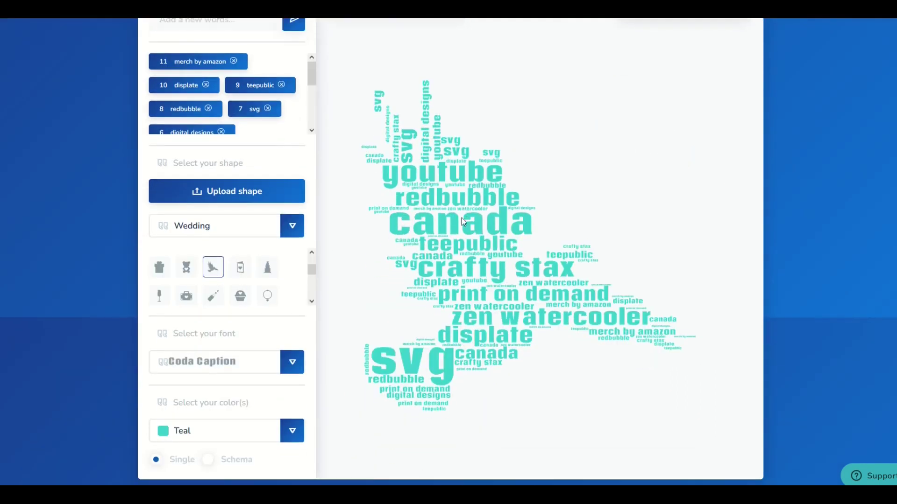
{"action": "scroll", "coordinate": [487, 299], "scroll_direction": "down", "scroll_amount": 2}
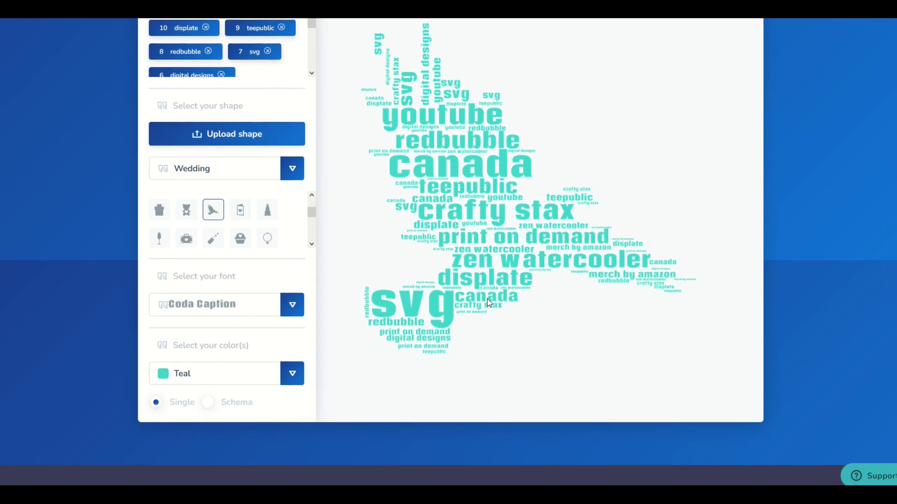
{"action": "scroll", "coordinate": [487, 298], "scroll_direction": "up", "scroll_amount": 2}
{"action": "scroll", "coordinate": [227, 170], "scroll_direction": "up", "scroll_amount": 2}
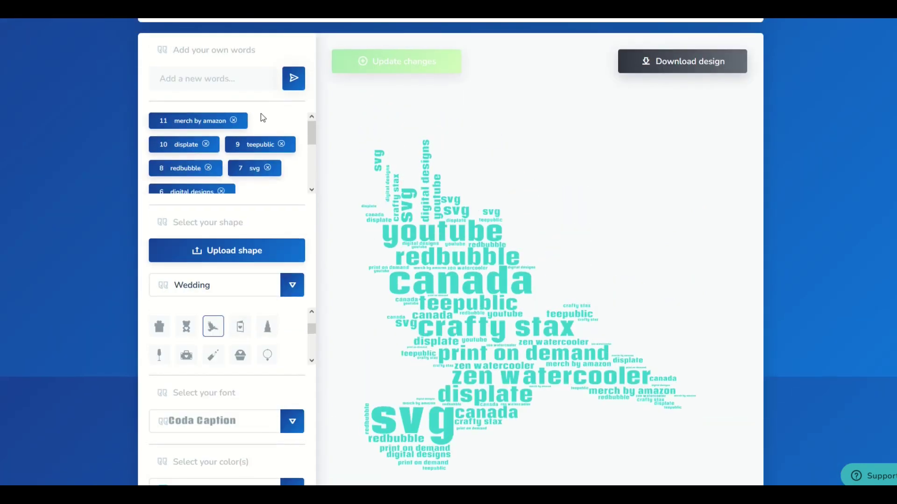
{"action": "scroll", "coordinate": [404, 256], "scroll_direction": "down", "scroll_amount": 2}
{"action": "scroll", "coordinate": [405, 256], "scroll_direction": "down", "scroll_amount": 2}
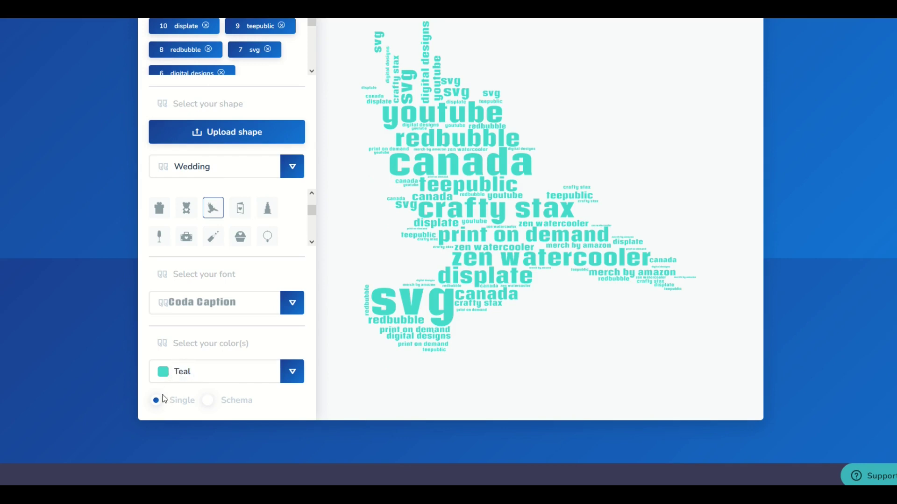
Step: Switch from a single colour to a scheme and redraw the cloud in Stone Beach
{"action": "left_click", "coordinate": [209, 404]}
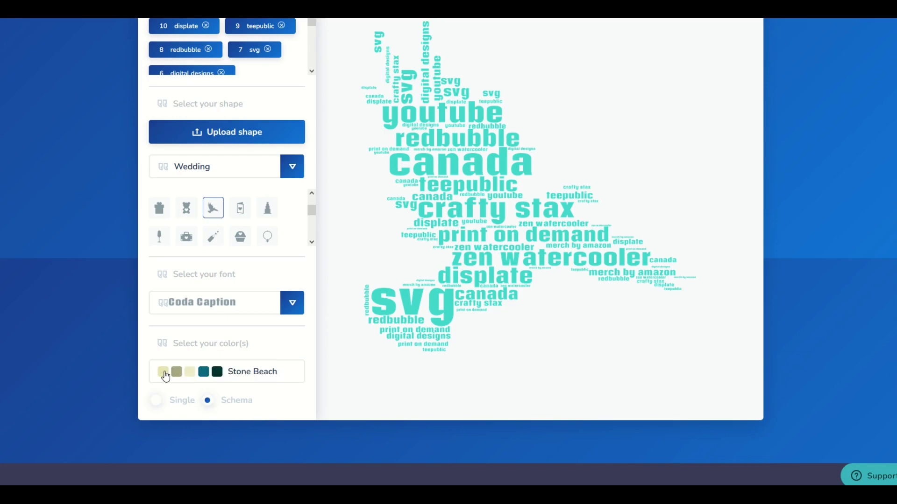
{"action": "scroll", "coordinate": [317, 366], "scroll_direction": "up", "scroll_amount": 1}
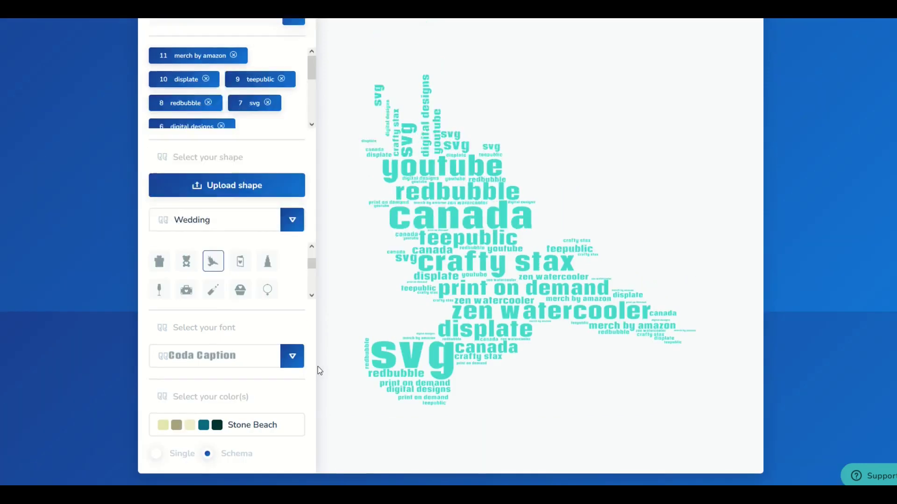
{"action": "scroll", "coordinate": [318, 366], "scroll_direction": "up", "scroll_amount": 2}
{"action": "left_click", "coordinate": [394, 134]}
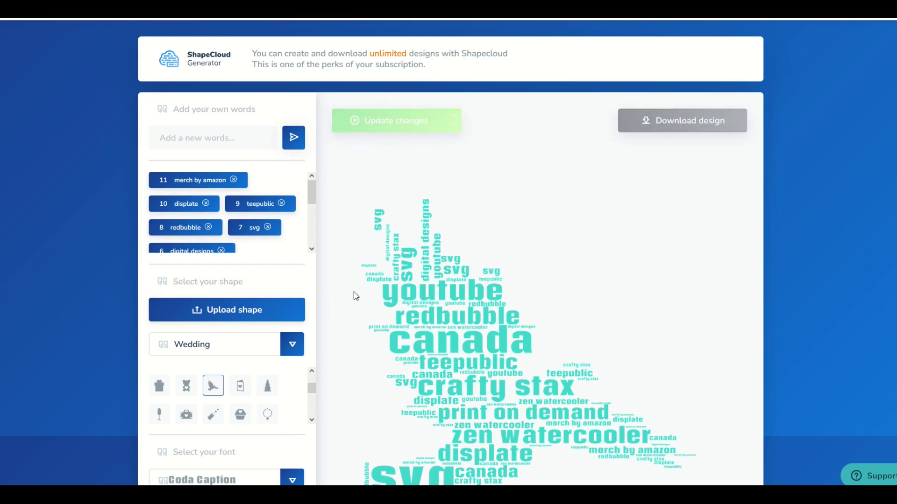
{"action": "scroll", "coordinate": [353, 295], "scroll_direction": "down", "scroll_amount": 3}
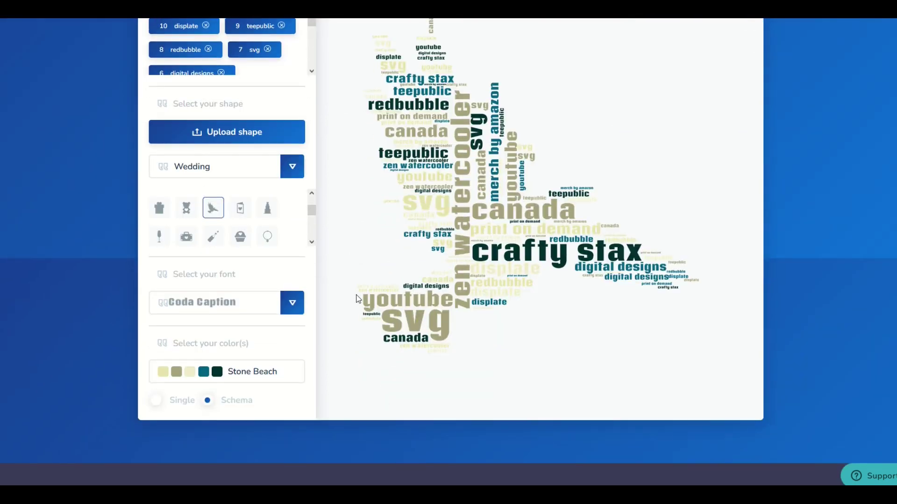
Step: Apply the Gettysburg colour scheme with the hourglass outline shape
{"action": "left_click", "coordinate": [244, 377]}
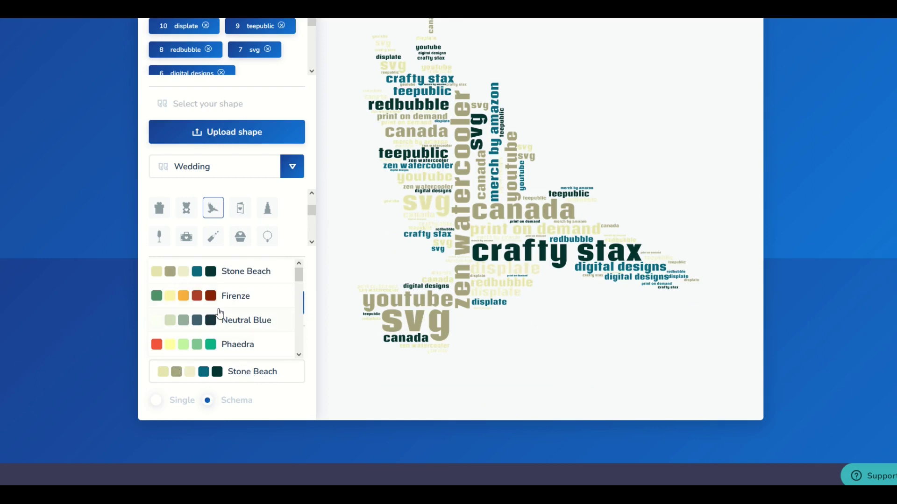
{"action": "scroll", "coordinate": [215, 303], "scroll_direction": "down", "scroll_amount": 6}
{"action": "scroll", "coordinate": [213, 304], "scroll_direction": "down", "scroll_amount": 1}
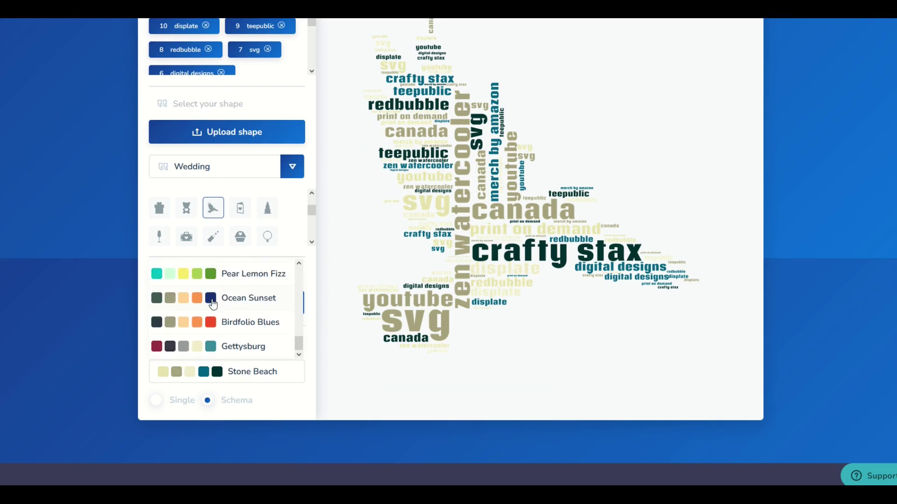
{"action": "left_click", "coordinate": [198, 347]}
{"action": "scroll", "coordinate": [231, 339], "scroll_direction": "up", "scroll_amount": 2}
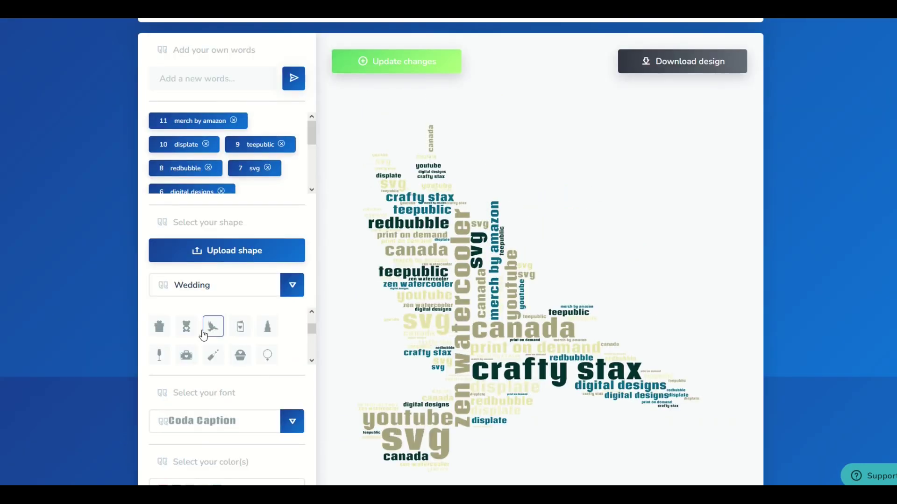
{"action": "left_click", "coordinate": [186, 326]}
{"action": "scroll", "coordinate": [290, 262], "scroll_direction": "up", "scroll_amount": 3}
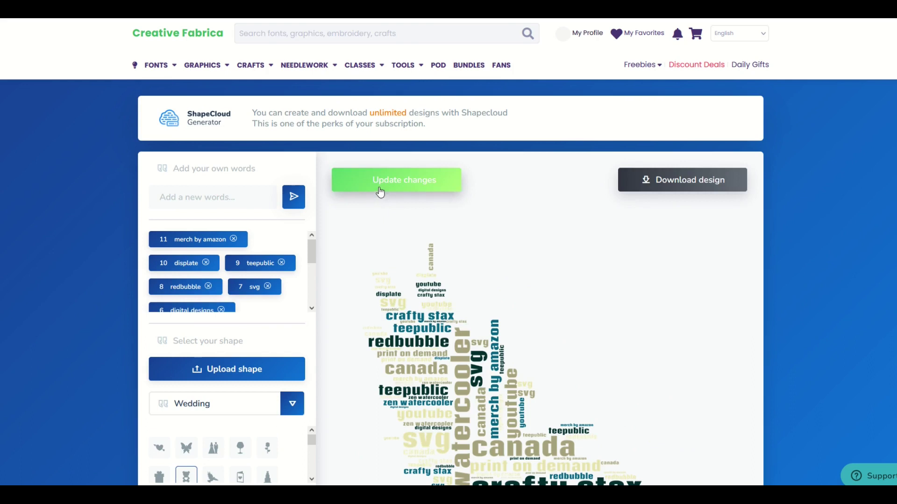
{"action": "left_click", "coordinate": [379, 191]}
{"action": "scroll", "coordinate": [544, 280], "scroll_direction": "down", "scroll_amount": 4}
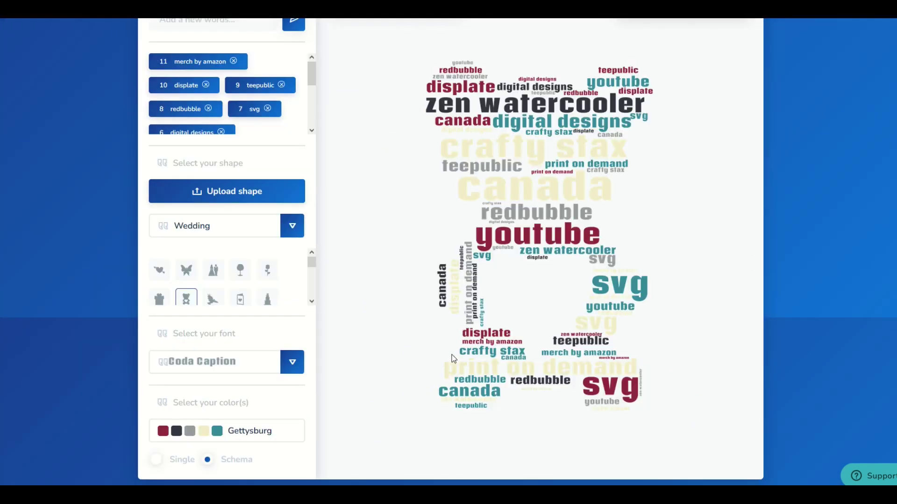
{"action": "scroll", "coordinate": [452, 358], "scroll_direction": "up", "scroll_amount": 3}
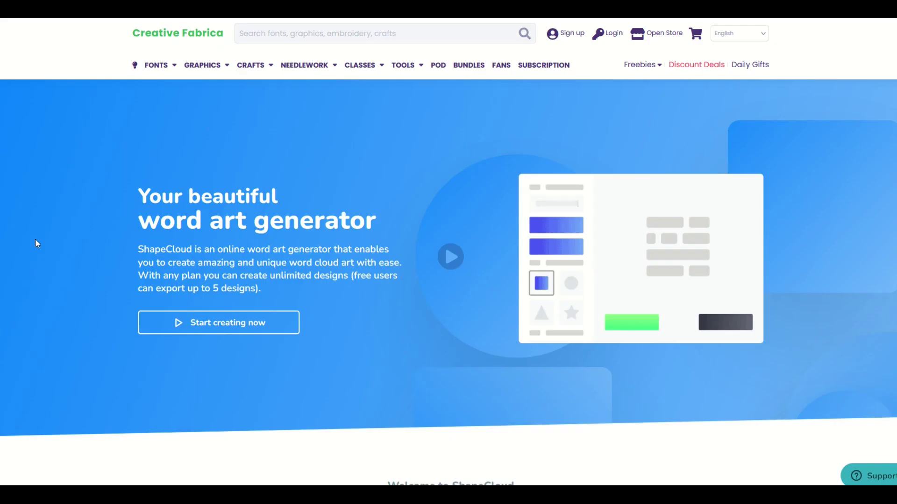
Step: Highlight the 5-designs export note and the unlimited-designs banner line
{"action": "left_click_drag", "start_coordinate": [147, 288], "coordinate": [280, 295]}
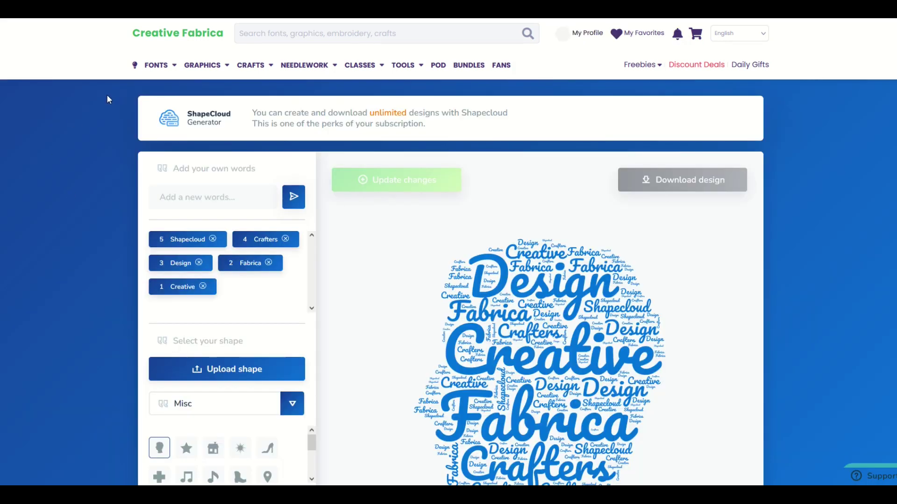
{"action": "mouse_move", "coordinate": [142, 61]}
{"action": "left_click_drag", "start_coordinate": [269, 113], "coordinate": [490, 137]}
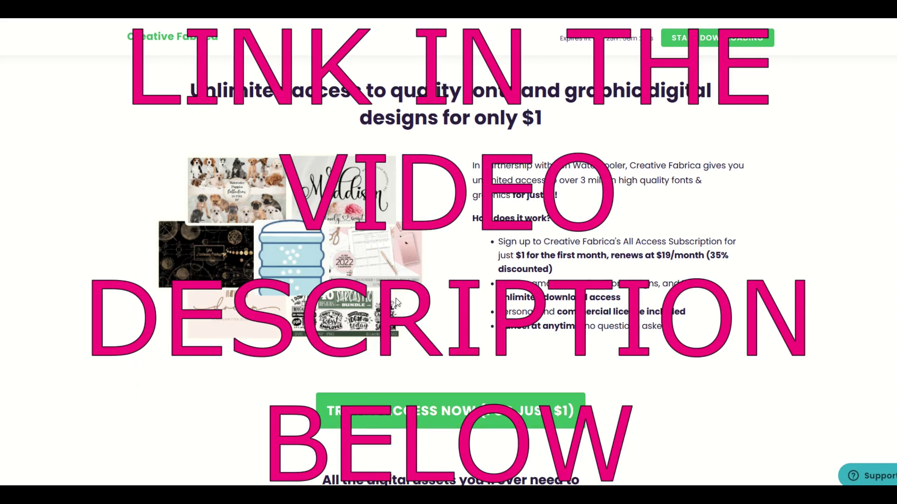
Step: Scroll through the $1 unlimited fonts and graphics offer page
{"action": "scroll", "coordinate": [224, 295], "scroll_direction": "down", "scroll_amount": 1}
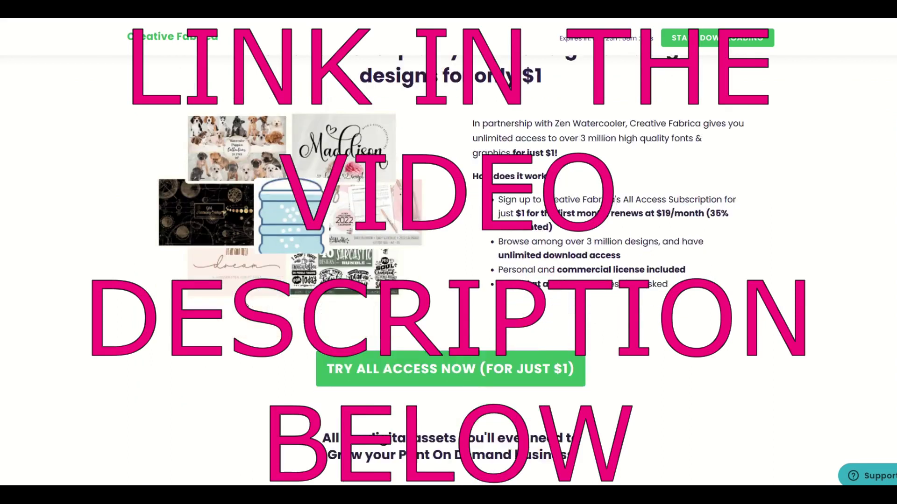
{"action": "scroll", "coordinate": [243, 301], "scroll_direction": "up", "scroll_amount": 1}
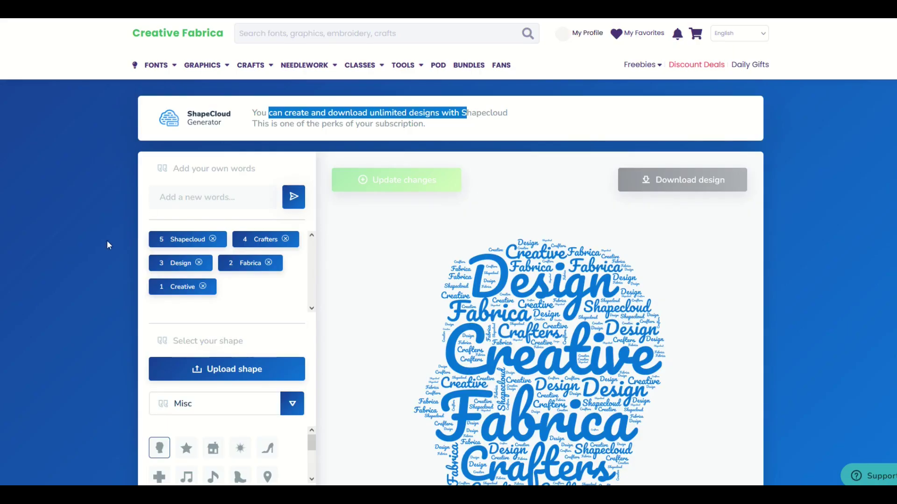
{"action": "scroll", "coordinate": [106, 240], "scroll_direction": "down", "scroll_amount": 3}
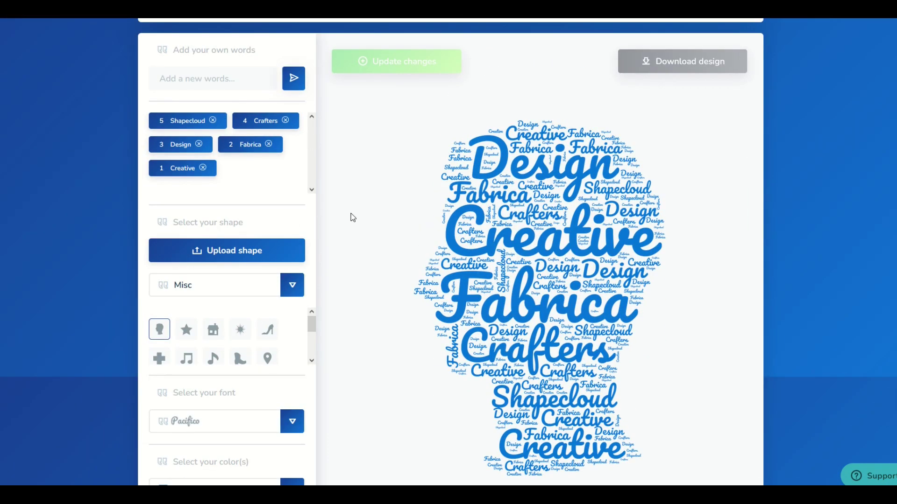
Step: Scroll up to the unlimited-designs banner above the default head-shaped cloud
{"action": "scroll", "coordinate": [376, 193], "scroll_direction": "up", "scroll_amount": 2}
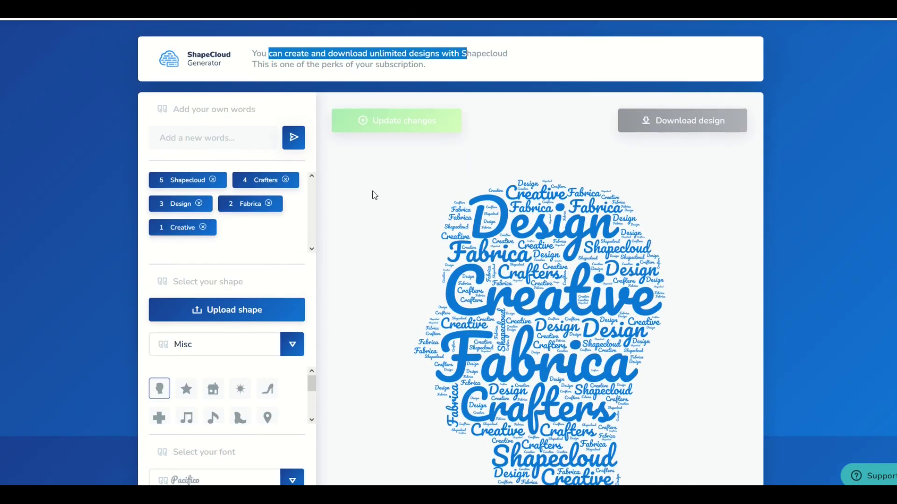